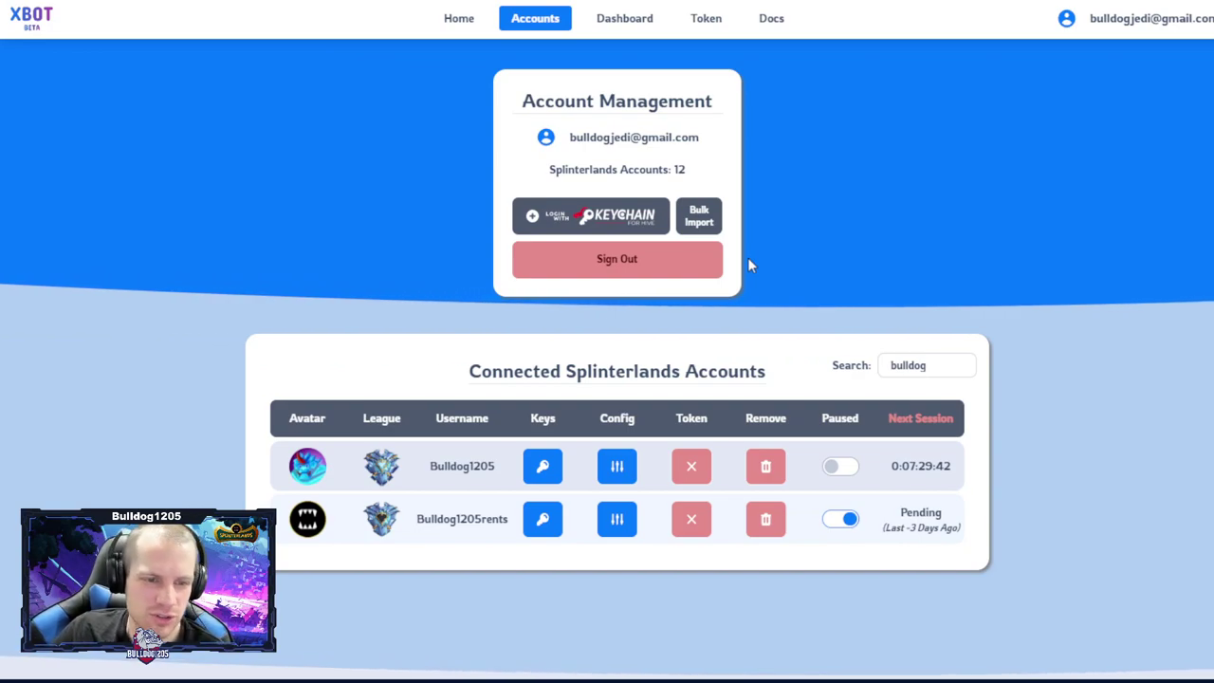
Open the configuration of the first connected Splinterlands account and expand its battle, quest, rewards and rental settings.
{"action": "left_click", "coordinate": [634, 463]}
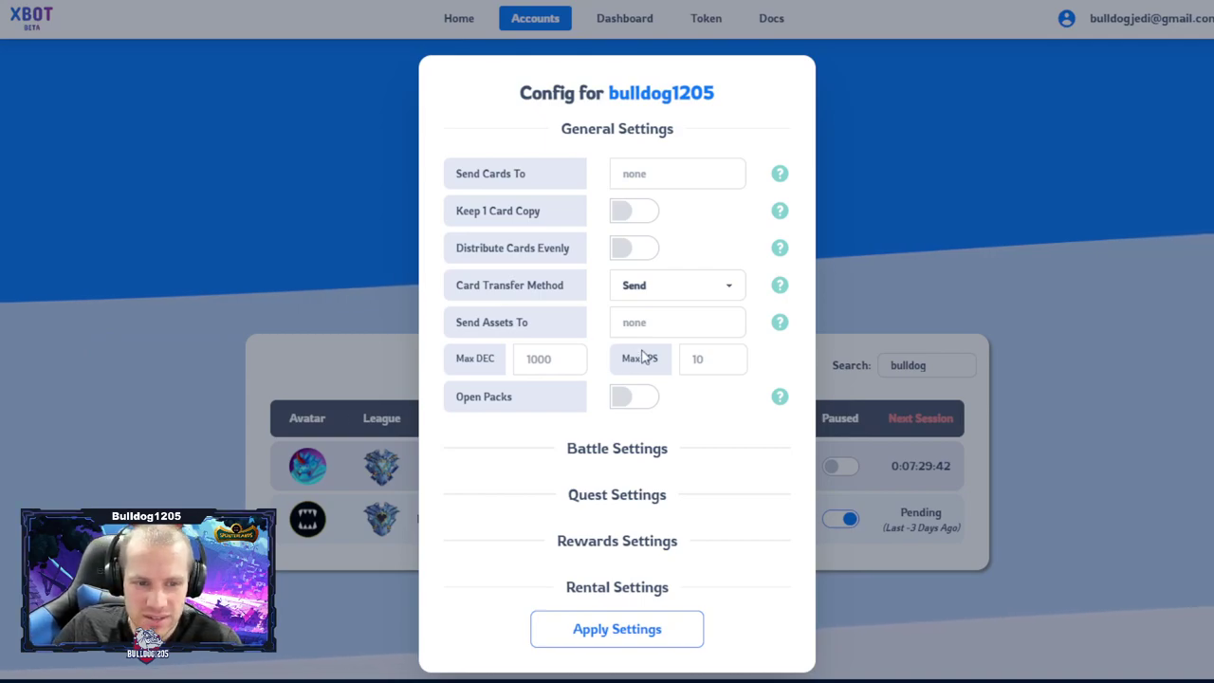
{"action": "left_click", "coordinate": [665, 450]}
{"action": "scroll", "coordinate": [743, 343], "scroll_direction": "down", "scroll_amount": 2}
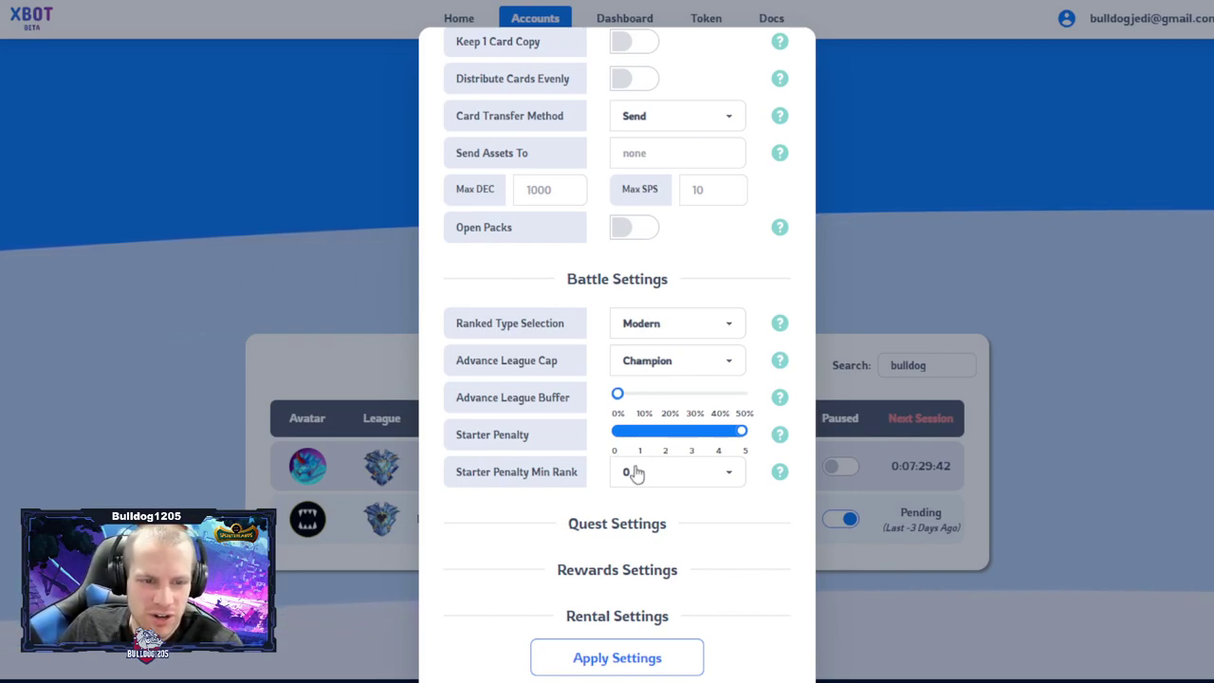
{"action": "left_click", "coordinate": [642, 524]}
{"action": "scroll", "coordinate": [740, 484], "scroll_direction": "down", "scroll_amount": 1}
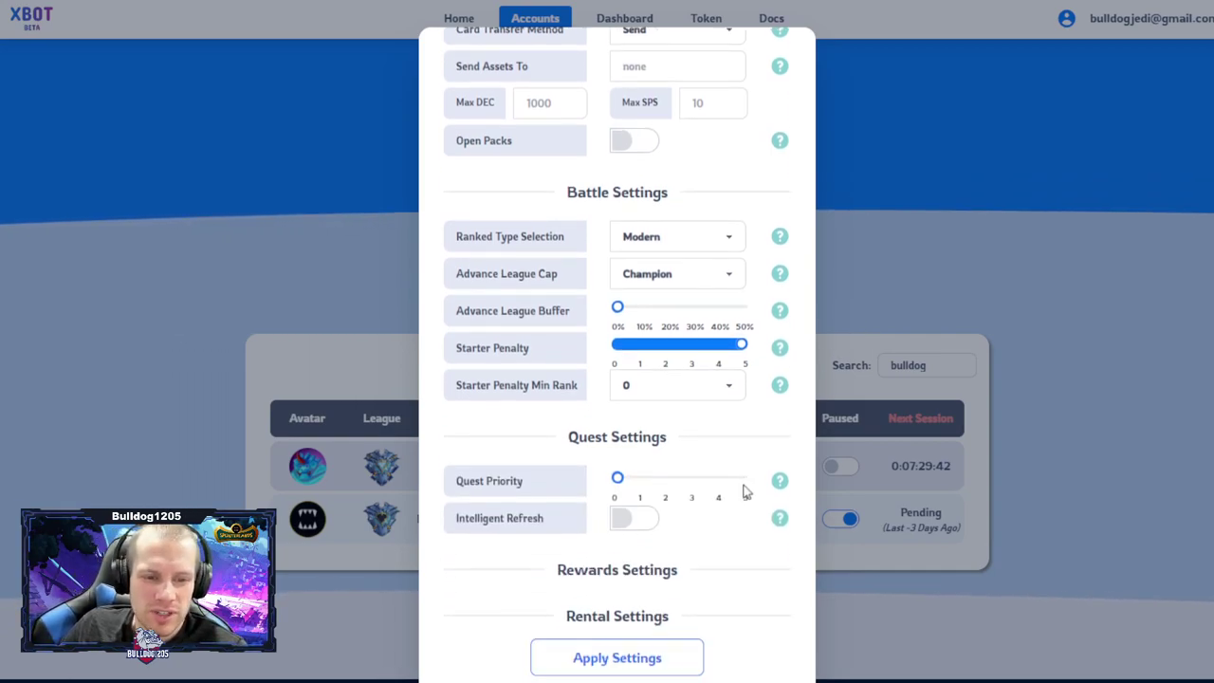
{"action": "left_click", "coordinate": [634, 571]}
{"action": "scroll", "coordinate": [659, 483], "scroll_direction": "down", "scroll_amount": 1}
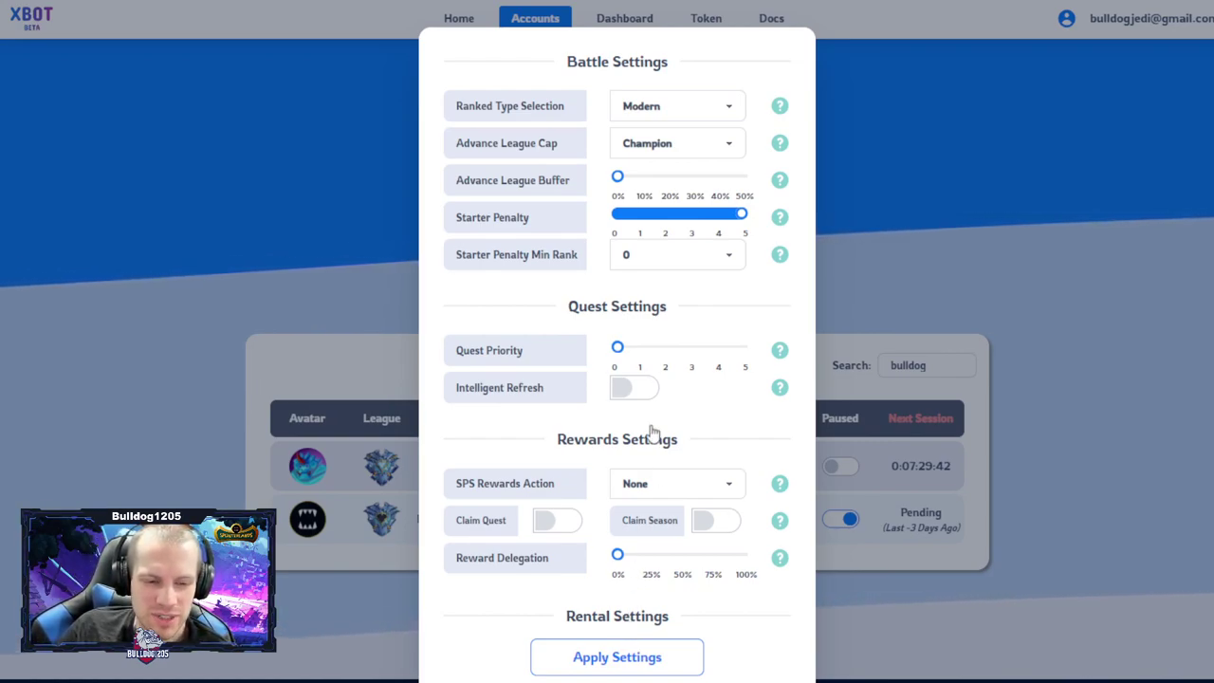
{"action": "left_click", "coordinate": [664, 617]}
{"action": "scroll", "coordinate": [712, 401], "scroll_direction": "down", "scroll_amount": 2}
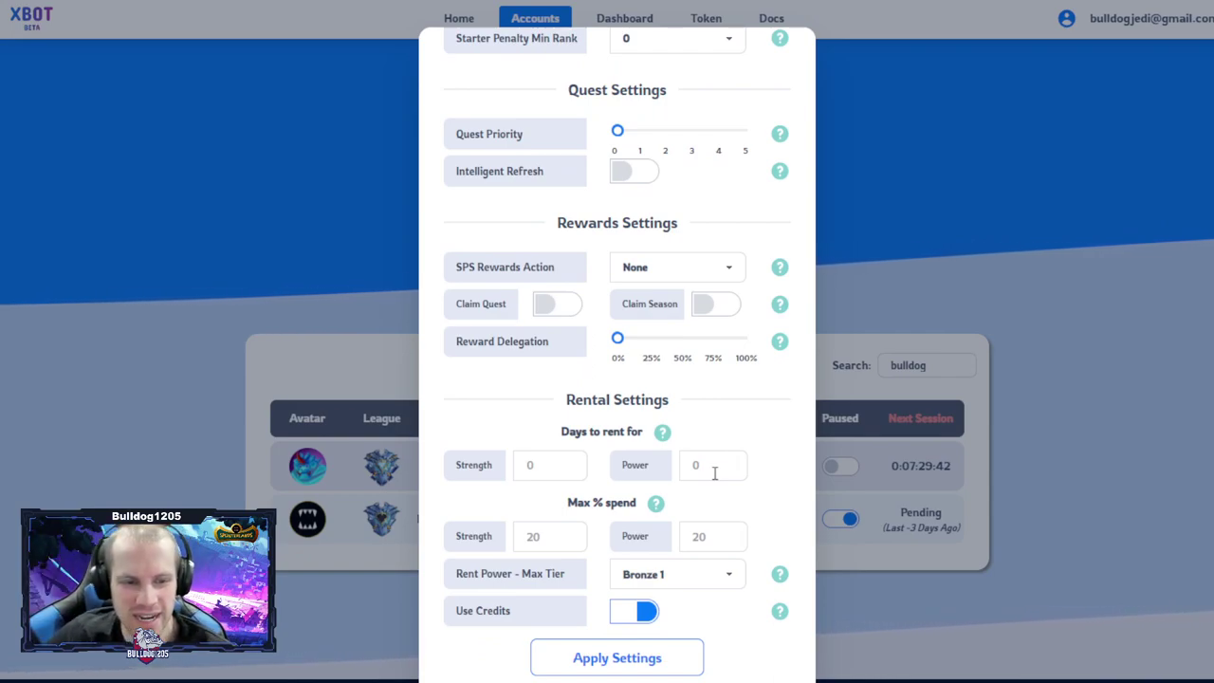
Examine the Strength and Power fields for the number of days to rent in the rental settings.
{"action": "mouse_move", "coordinate": [664, 434]}
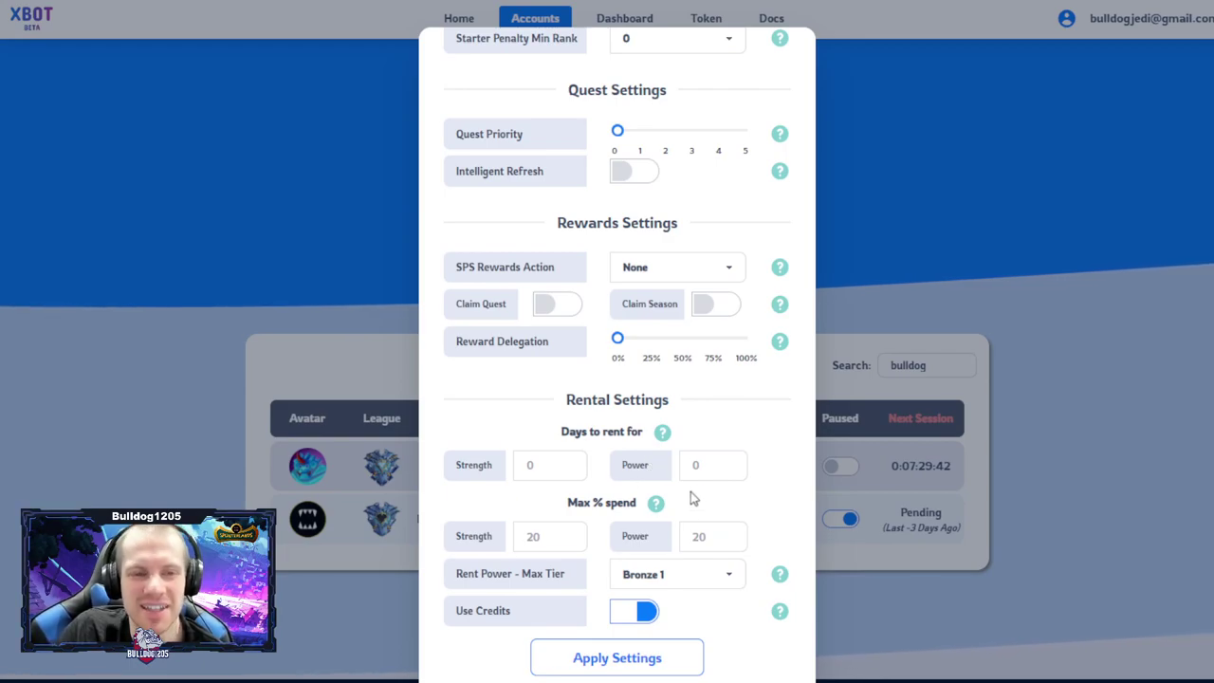
{"action": "left_click", "coordinate": [559, 464]}
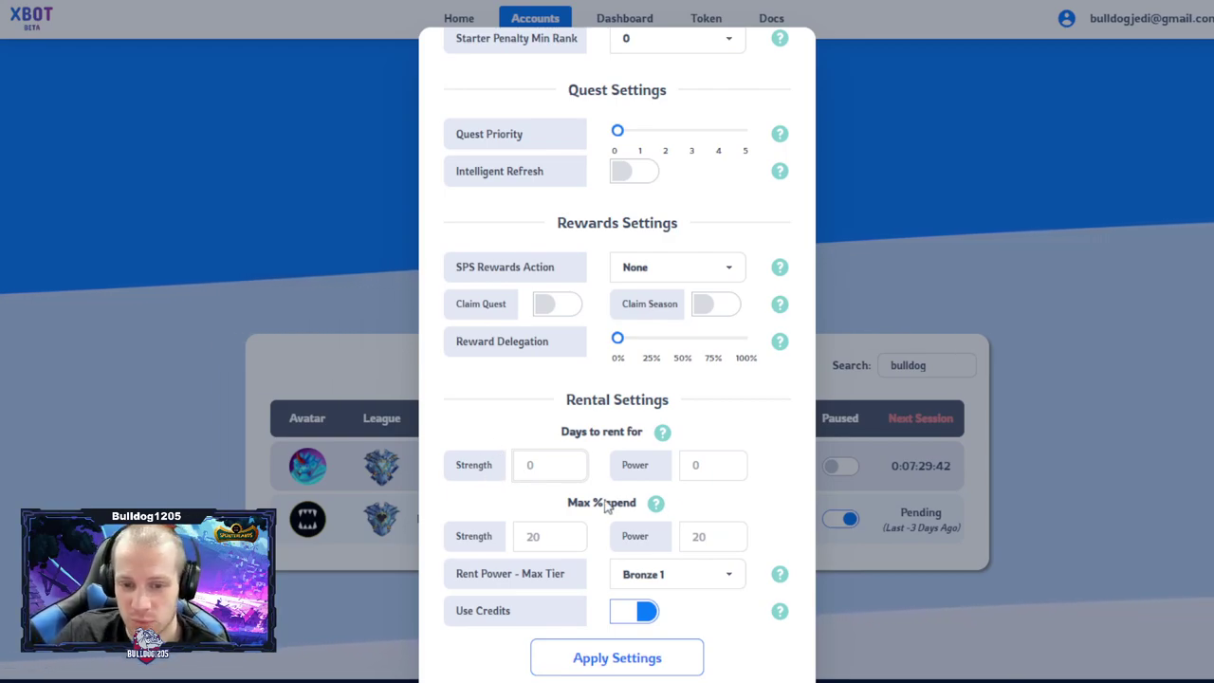
{"action": "left_click", "coordinate": [700, 466]}
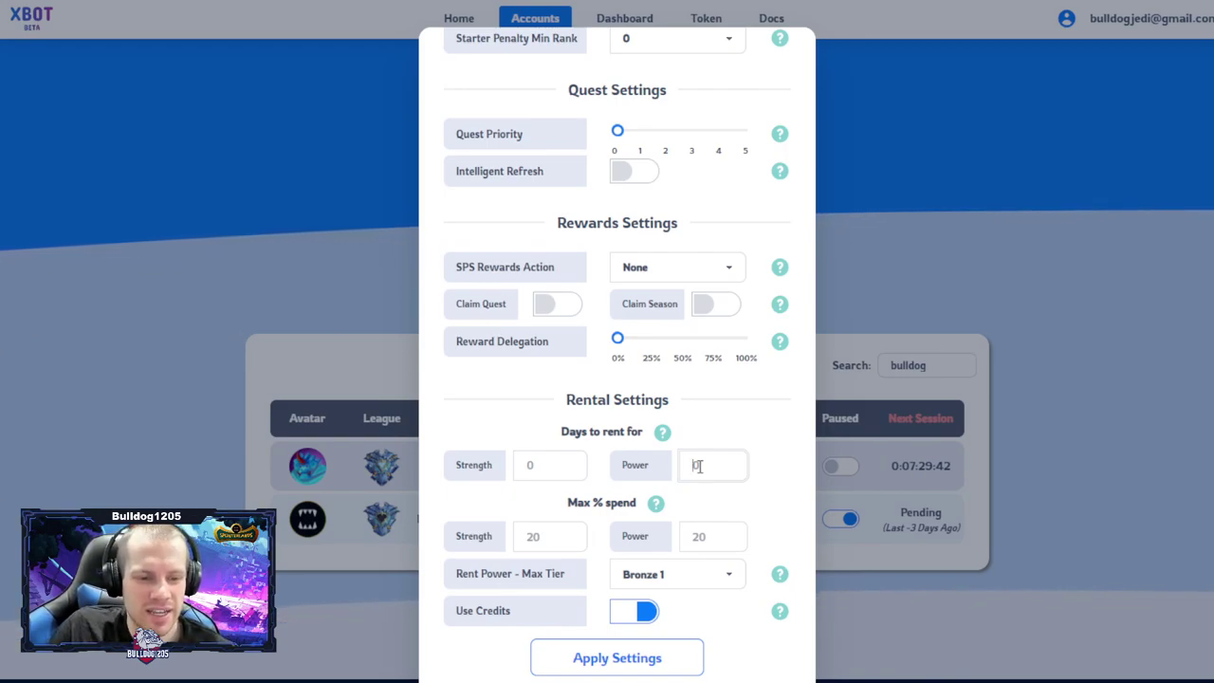
Close the account configuration without applying any changes and open the Dashboard.
{"action": "scroll", "coordinate": [845, 433], "scroll_direction": "up", "scroll_amount": 3}
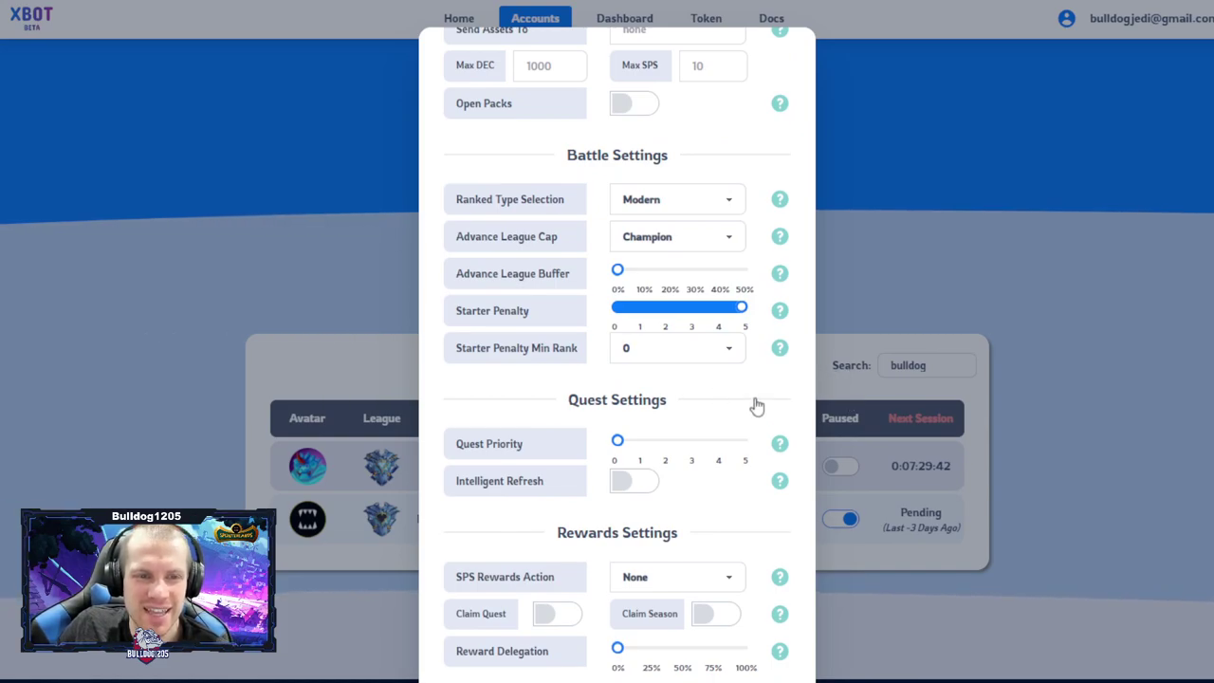
{"action": "scroll", "coordinate": [757, 406], "scroll_direction": "up", "scroll_amount": 3}
{"action": "left_click", "coordinate": [911, 316]}
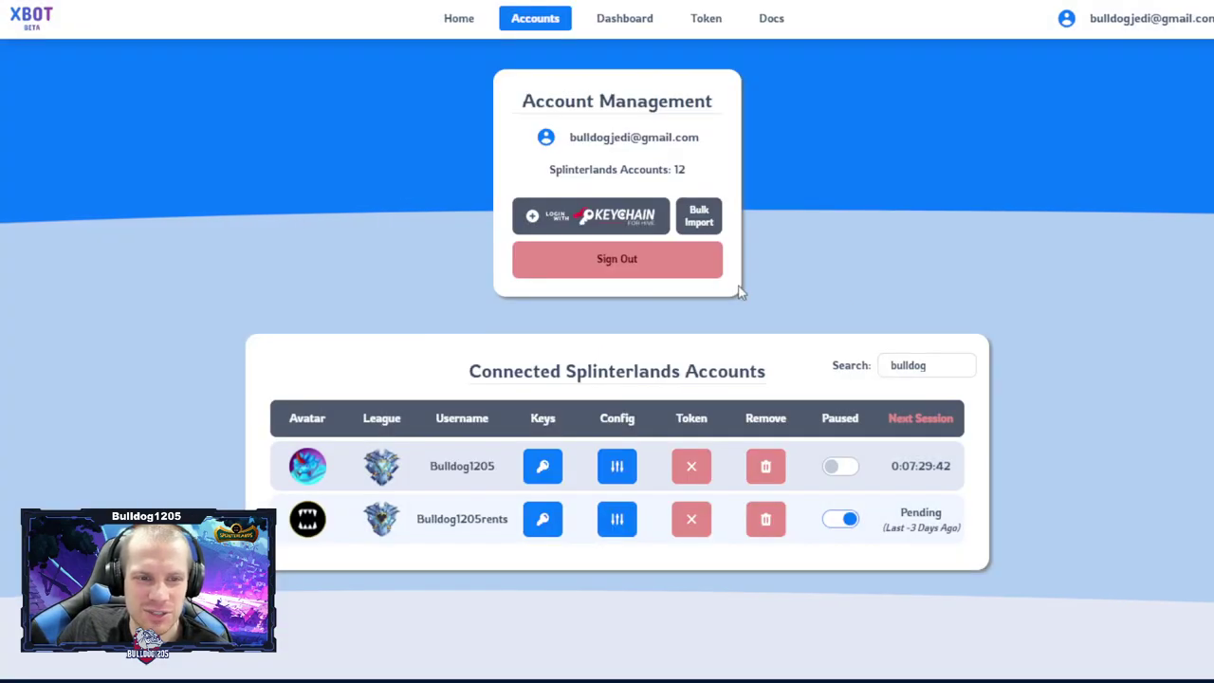
{"action": "left_click", "coordinate": [624, 18]}
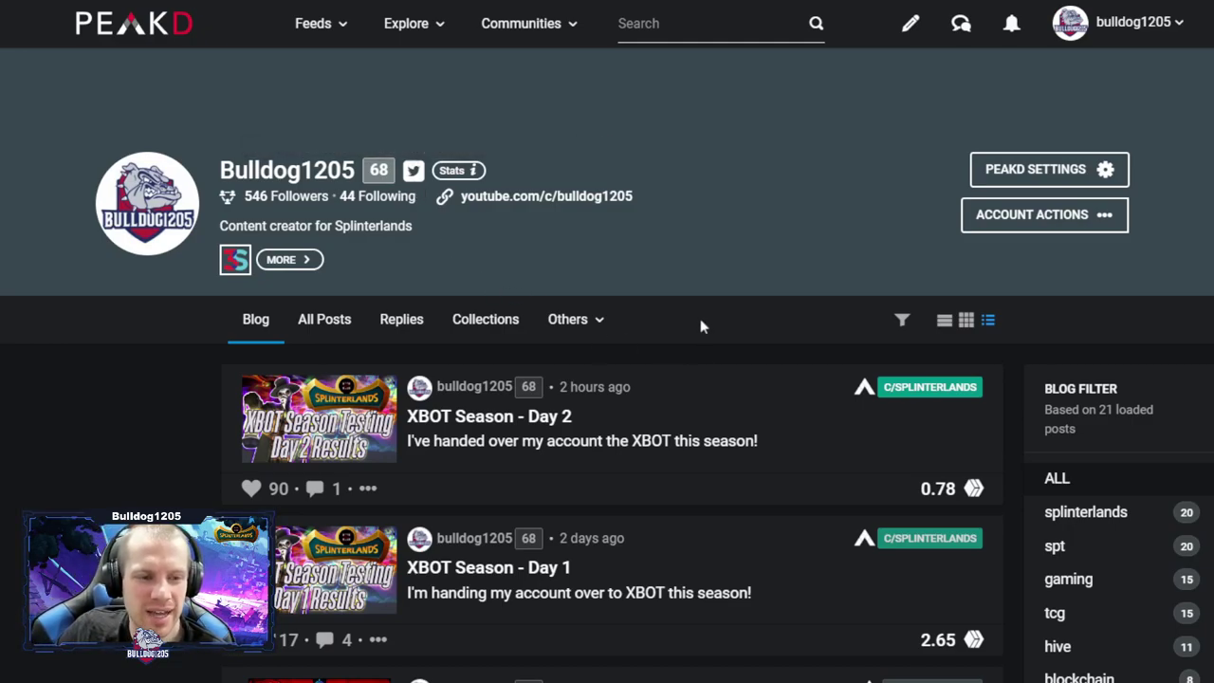
Open the "XBOT Season - Day 1" post on the PeakD blog and view its first-day results table.
{"action": "scroll", "coordinate": [788, 305], "scroll_direction": "down", "scroll_amount": 2}
{"action": "left_click", "coordinate": [553, 377]}
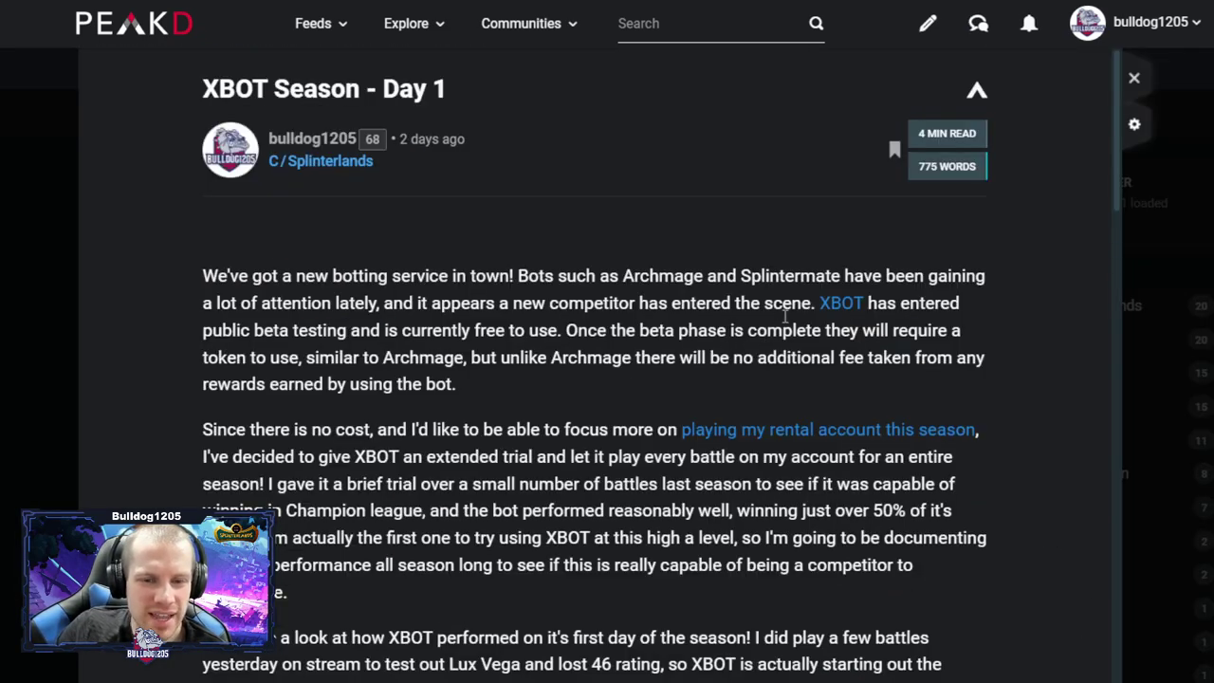
{"action": "scroll", "coordinate": [860, 307], "scroll_direction": "down", "scroll_amount": 5}
{"action": "scroll", "coordinate": [910, 320], "scroll_direction": "down", "scroll_amount": 2}
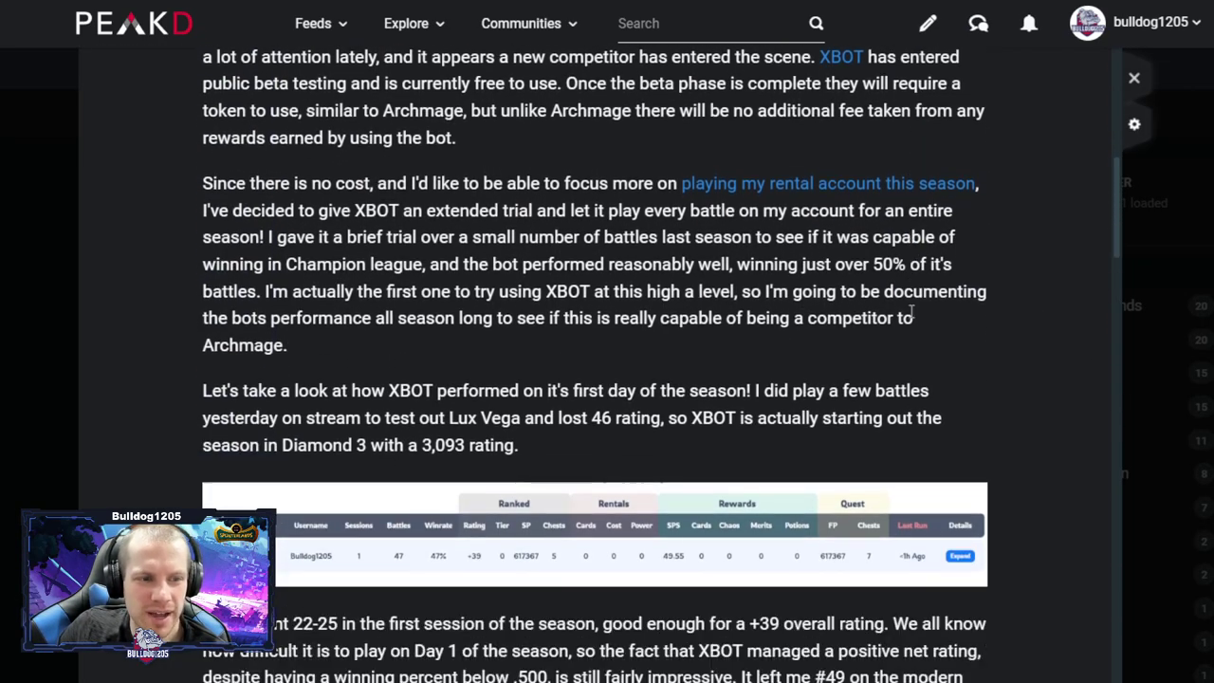
{"action": "scroll", "coordinate": [731, 346], "scroll_direction": "up", "scroll_amount": 3}
{"action": "scroll", "coordinate": [887, 405], "scroll_direction": "down", "scroll_amount": 4}
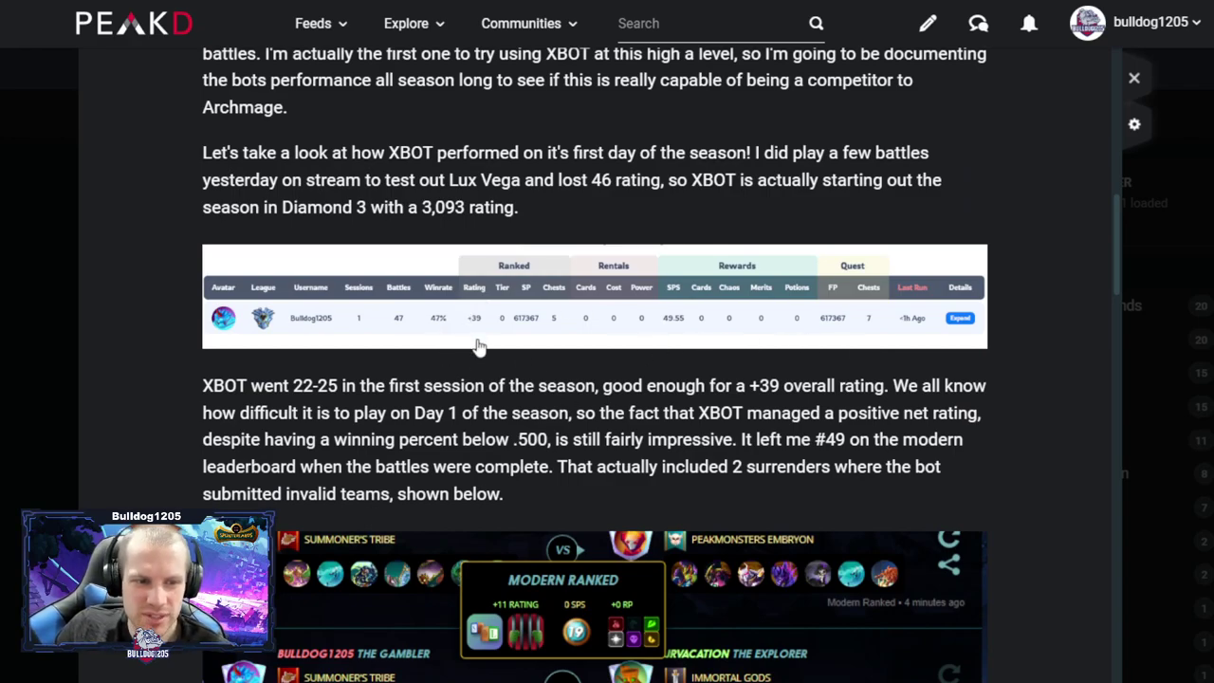
Read the post's sections on the surrendered battles and the teams XBOT played, and return to the results table.
{"action": "scroll", "coordinate": [504, 327], "scroll_direction": "down", "scroll_amount": 4}
{"action": "scroll", "coordinate": [601, 320], "scroll_direction": "up", "scroll_amount": 3}
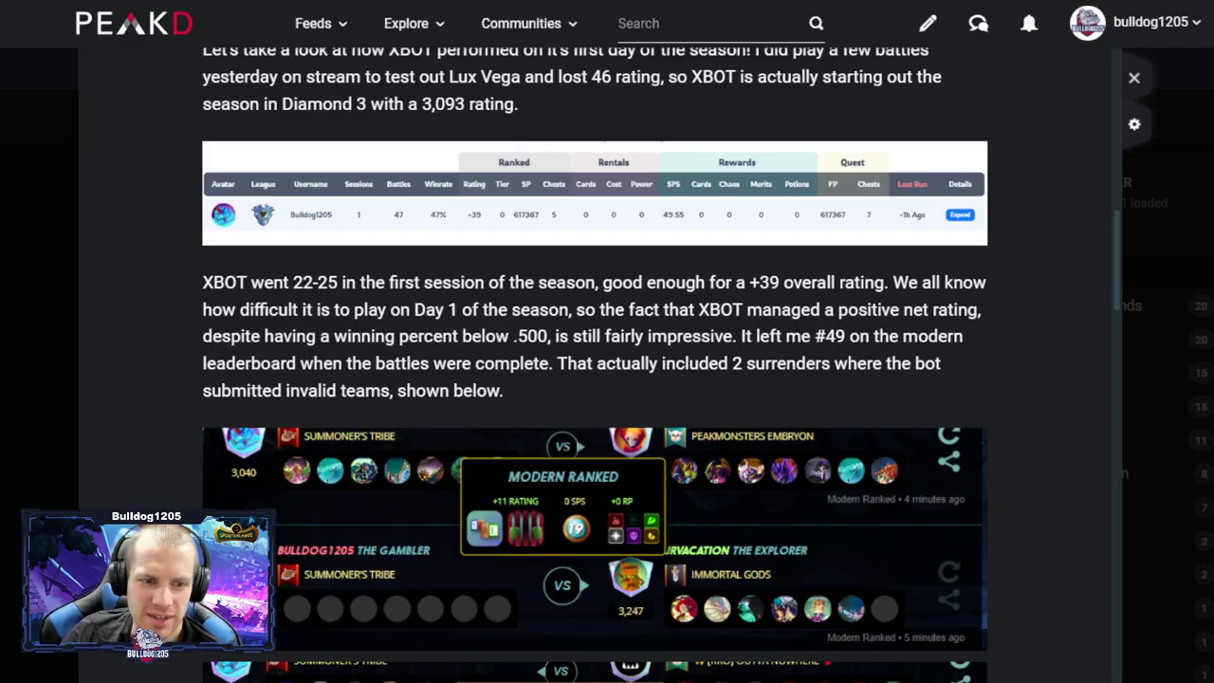
{"action": "scroll", "coordinate": [584, 263], "scroll_direction": "down", "scroll_amount": 4}
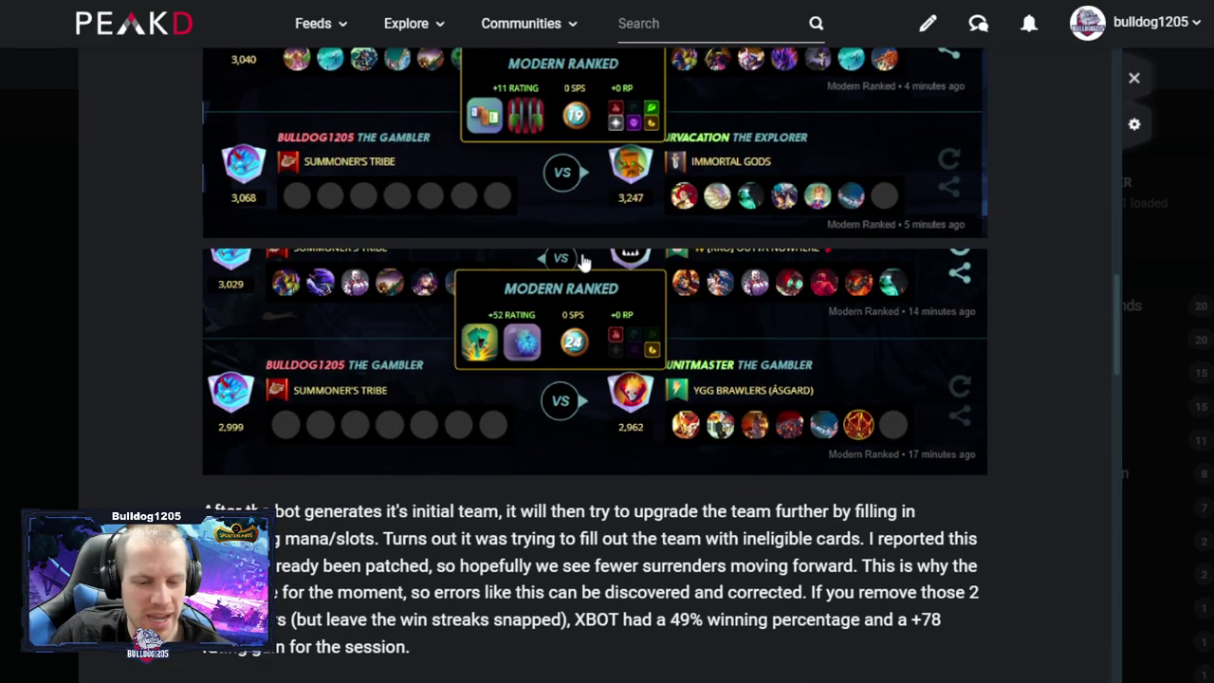
{"action": "scroll", "coordinate": [584, 263], "scroll_direction": "down", "scroll_amount": 10}
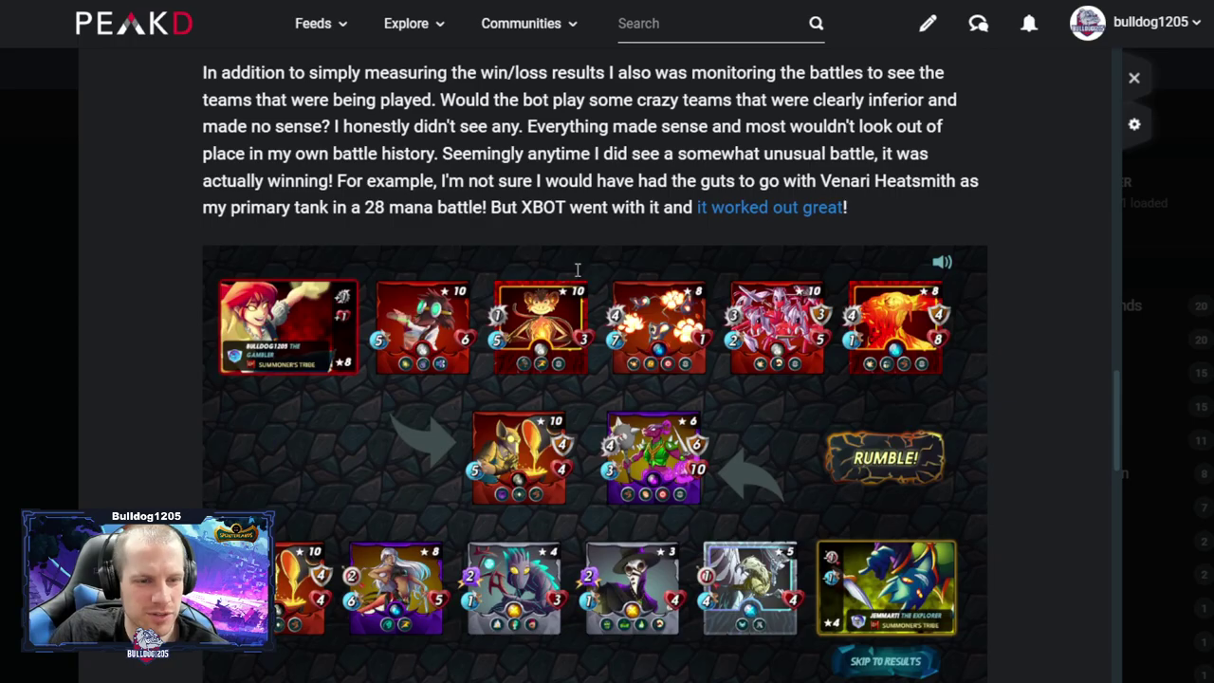
{"action": "scroll", "coordinate": [577, 276], "scroll_direction": "up", "scroll_amount": 10}
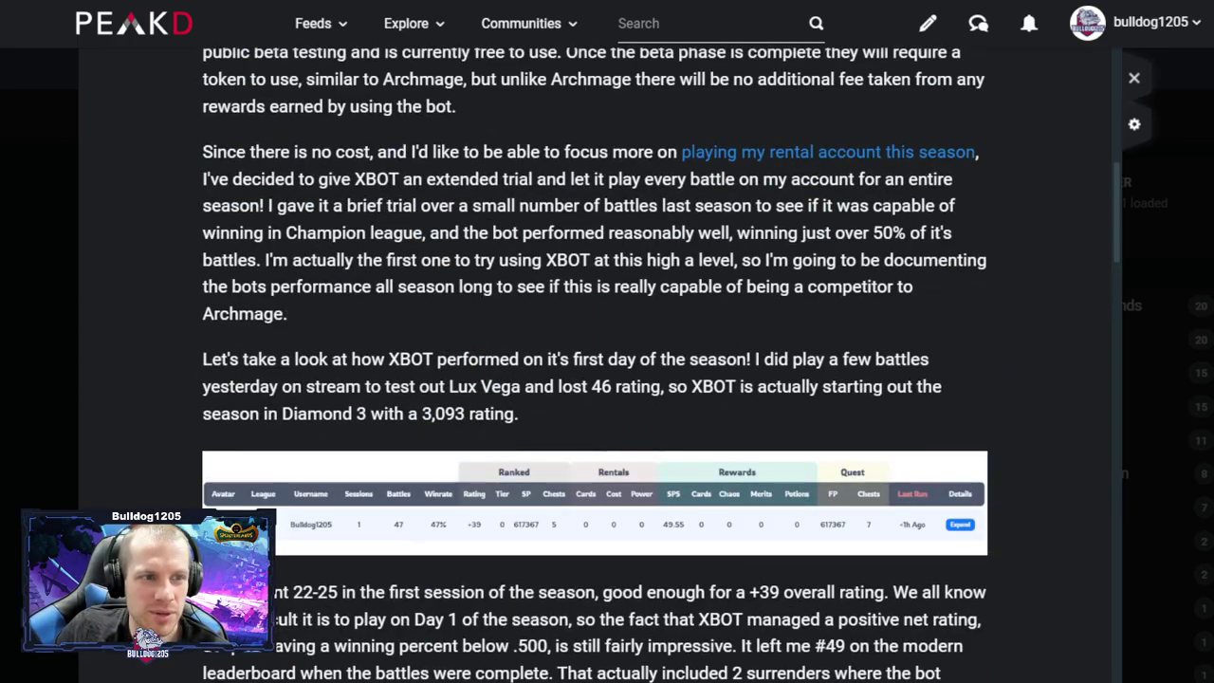
Switch to Splinterlands and review the Modern battle log from the newest match down to the oldest.
{"action": "key", "text": "ctrl+Tab"}
{"action": "scroll", "coordinate": [645, 384], "scroll_direction": "up", "scroll_amount": 5}
{"action": "scroll", "coordinate": [646, 384], "scroll_direction": "down", "scroll_amount": 3}
{"action": "scroll", "coordinate": [645, 384], "scroll_direction": "down", "scroll_amount": 1}
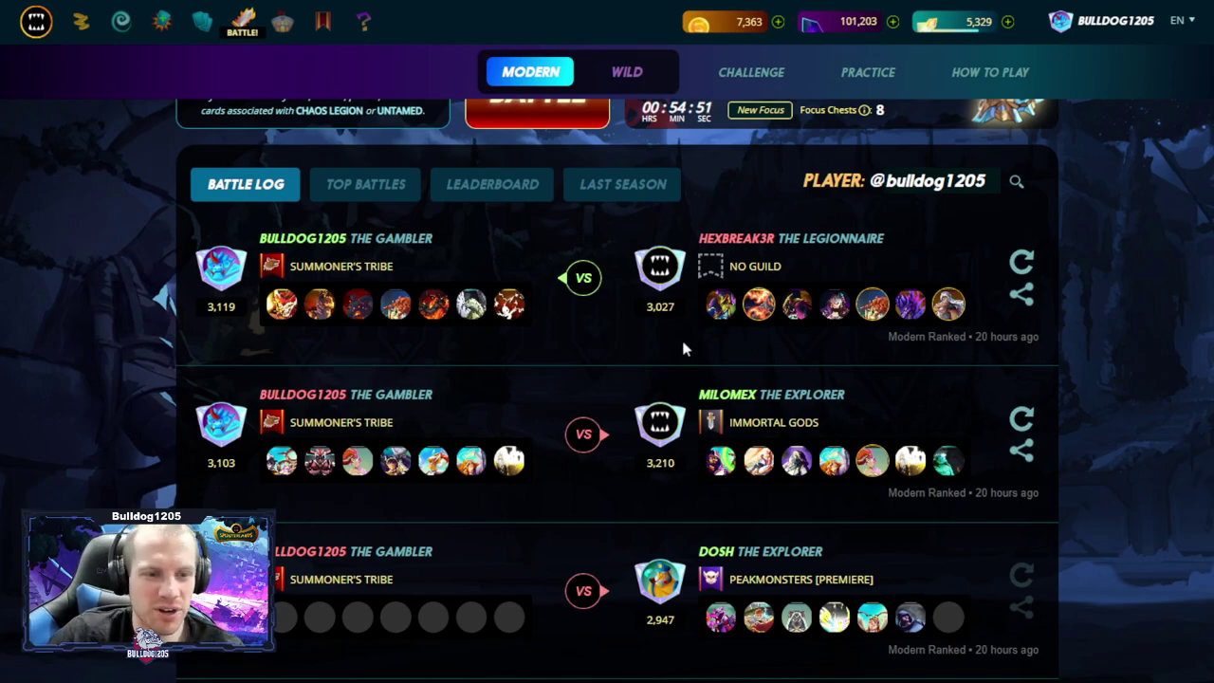
{"action": "scroll", "coordinate": [683, 349], "scroll_direction": "down", "scroll_amount": 4}
{"action": "scroll", "coordinate": [639, 357], "scroll_direction": "up", "scroll_amount": 2}
{"action": "scroll", "coordinate": [823, 354], "scroll_direction": "down", "scroll_amount": 4}
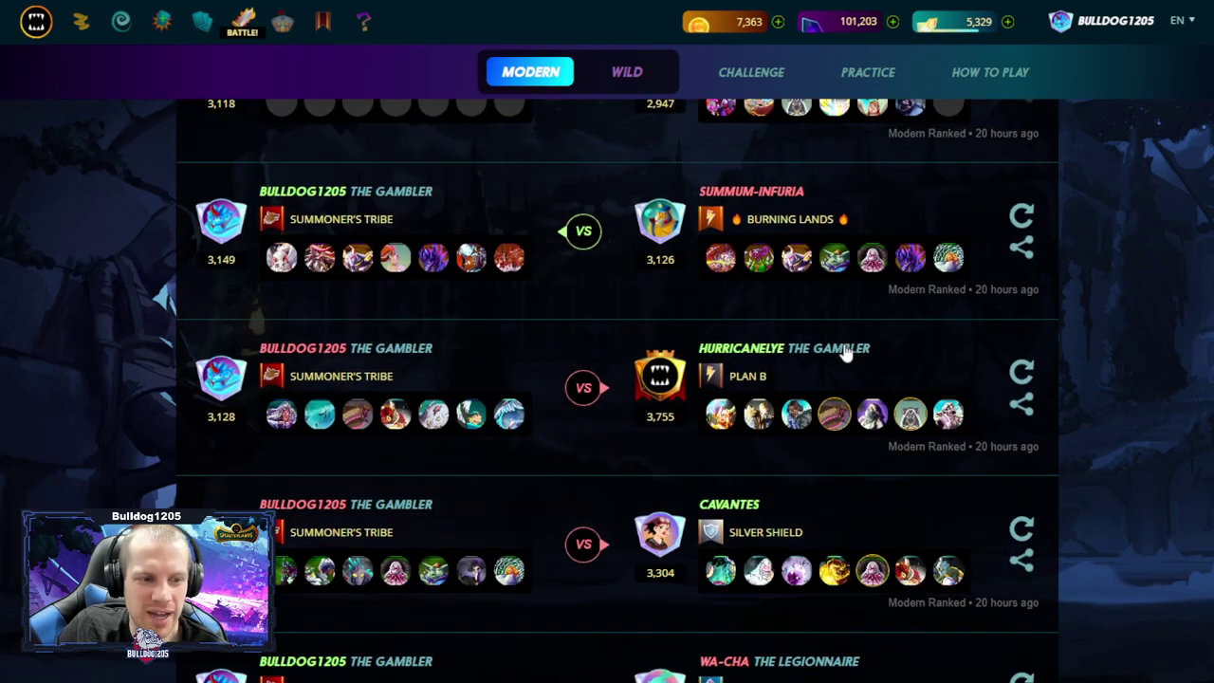
{"action": "scroll", "coordinate": [659, 313], "scroll_direction": "down", "scroll_amount": 12}
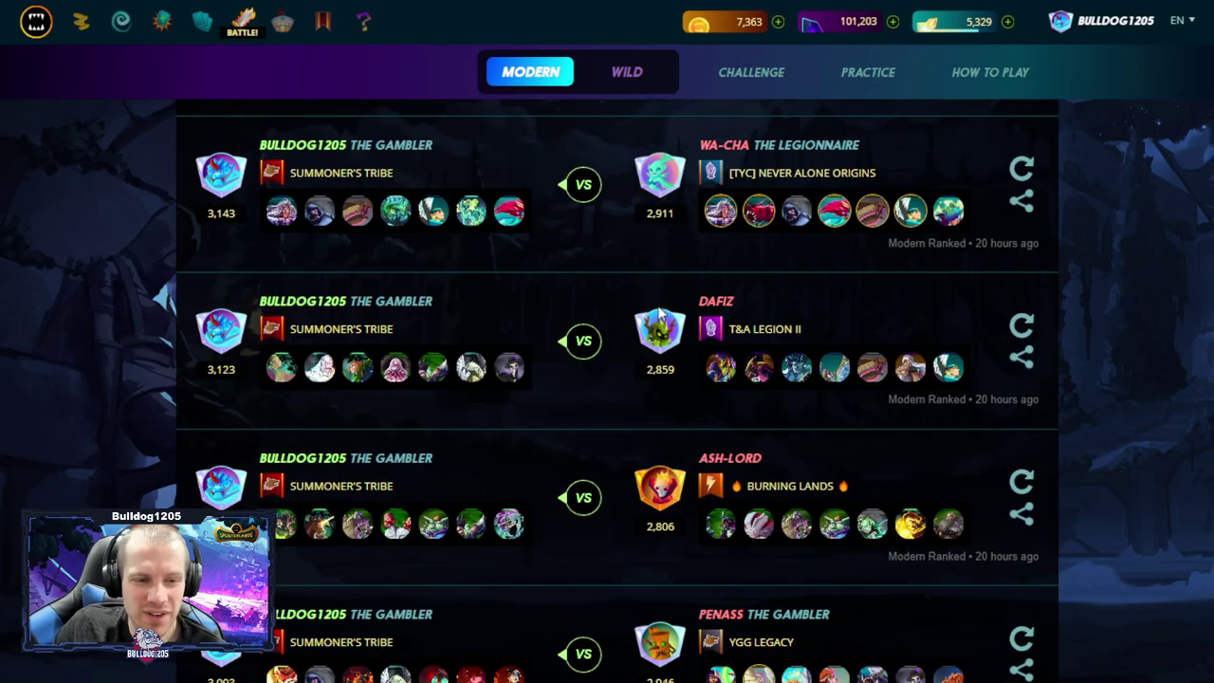
{"action": "scroll", "coordinate": [566, 302], "scroll_direction": "down", "scroll_amount": 8}
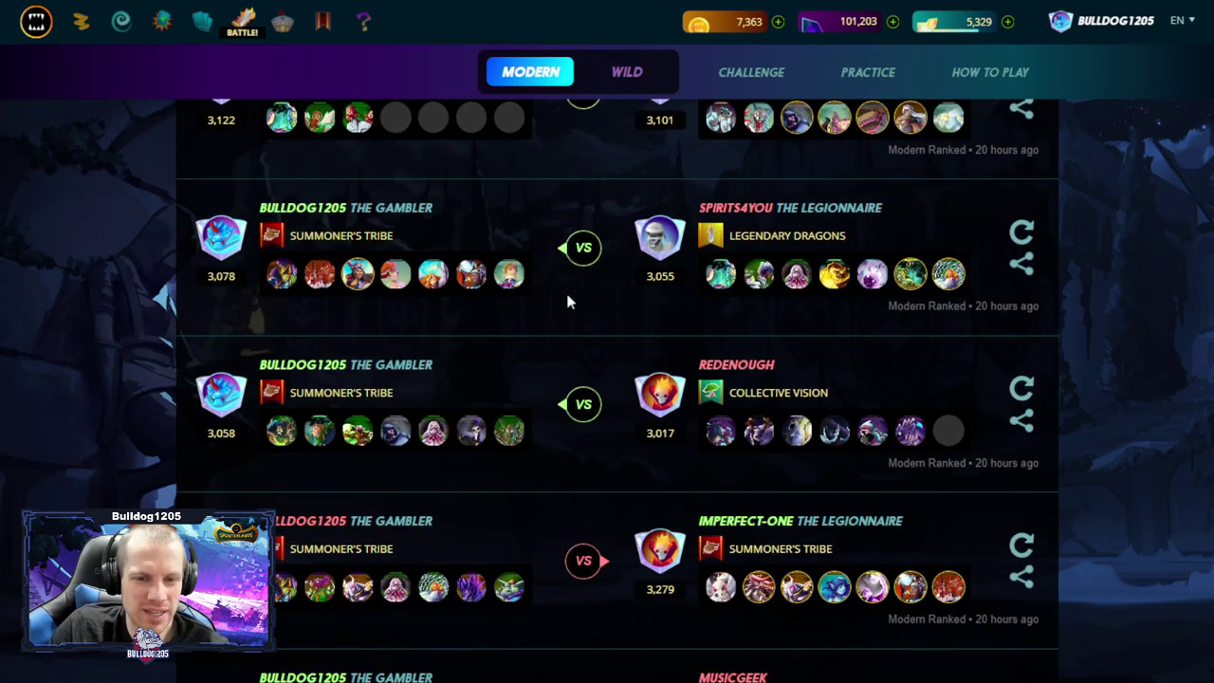
{"action": "scroll", "coordinate": [1096, 432], "scroll_direction": "down", "scroll_amount": 3}
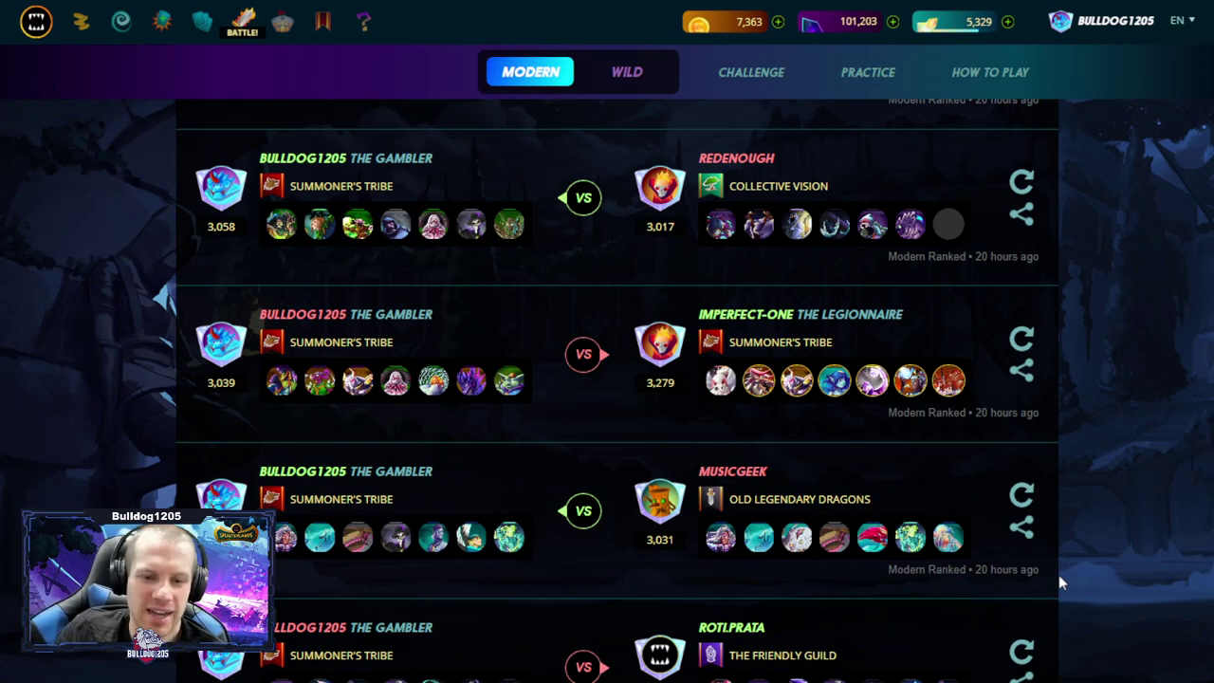
{"action": "scroll", "coordinate": [865, 397], "scroll_direction": "down", "scroll_amount": 8}
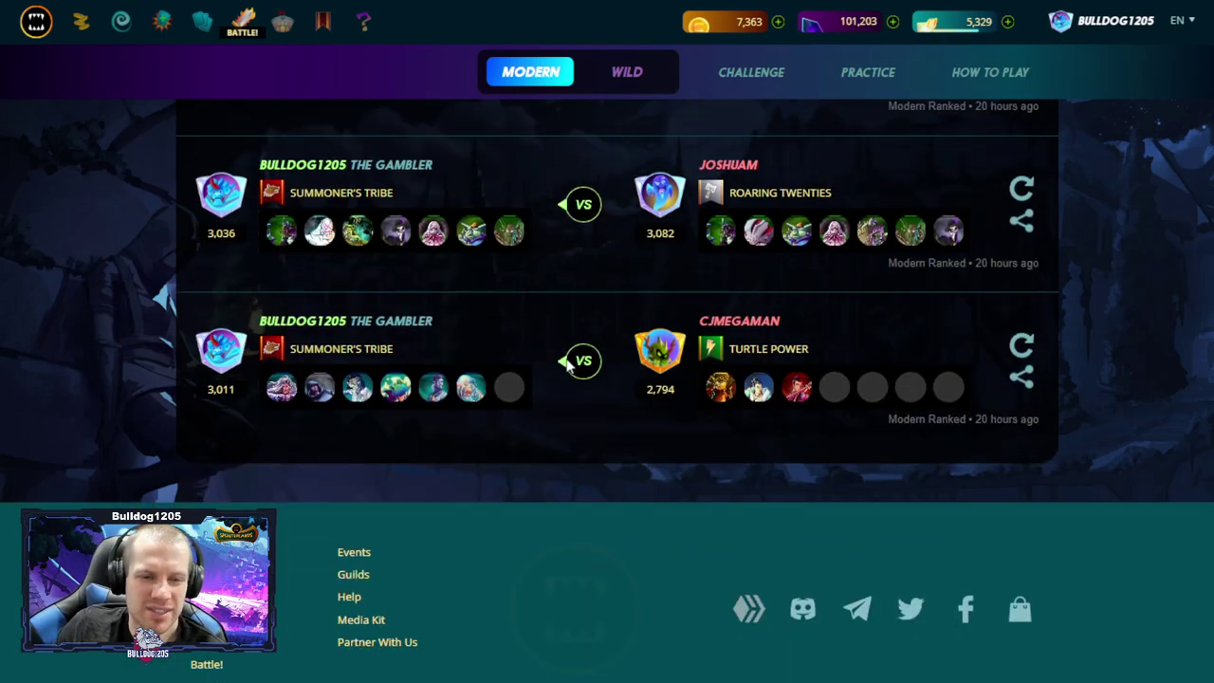
{"action": "mouse_move", "coordinate": [587, 361]}
Re-examine the teams and win/loss outcomes of the Modern battles, working back up towards the newest matches.
{"action": "scroll", "coordinate": [532, 385], "scroll_direction": "up", "scroll_amount": 15}
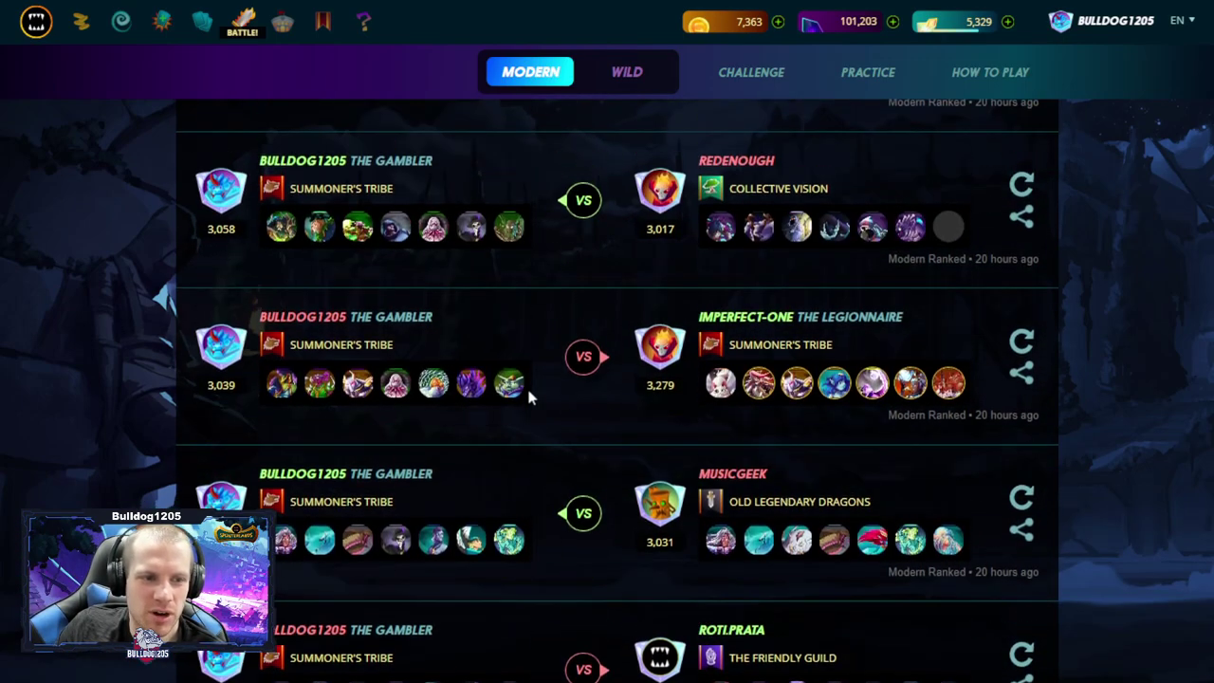
{"action": "scroll", "coordinate": [507, 375], "scroll_direction": "up", "scroll_amount": 8}
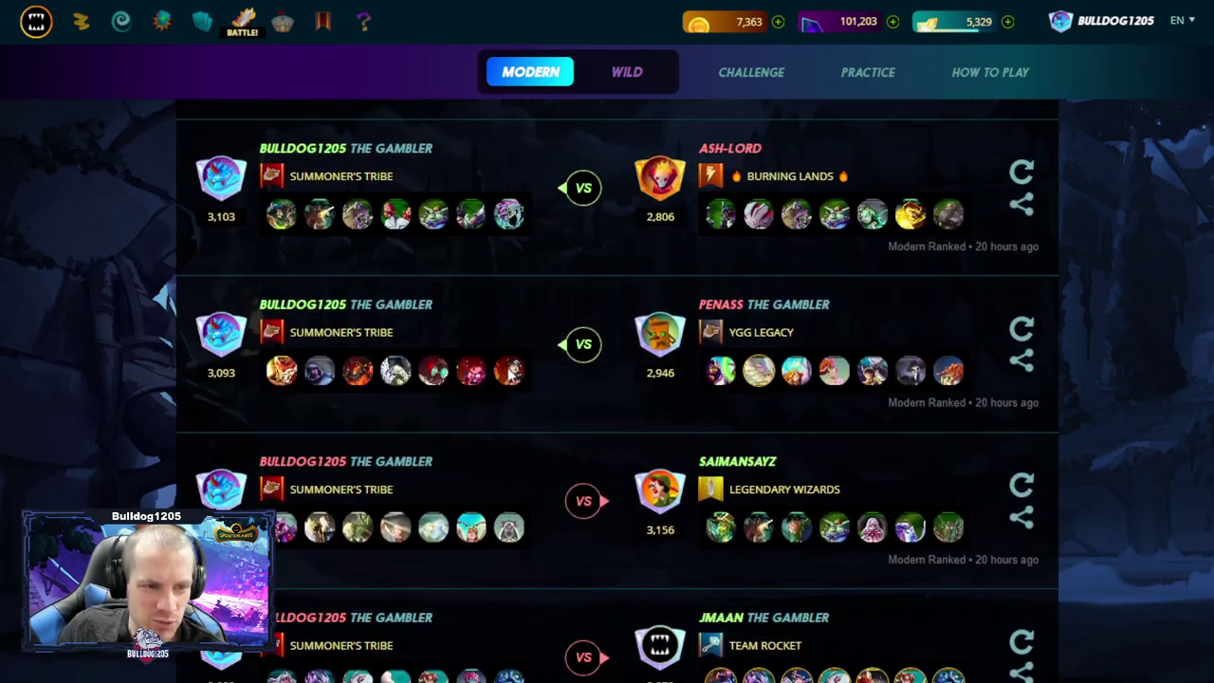
{"action": "scroll", "coordinate": [509, 288], "scroll_direction": "down", "scroll_amount": 12}
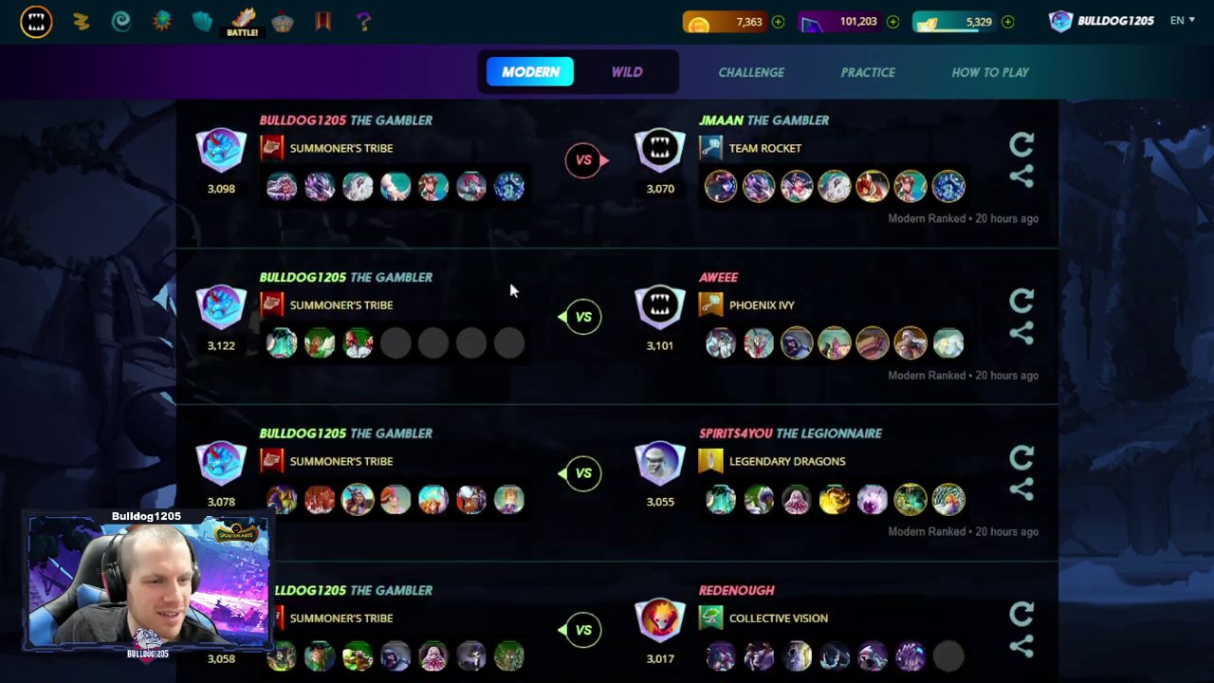
{"action": "scroll", "coordinate": [544, 279], "scroll_direction": "down", "scroll_amount": 4}
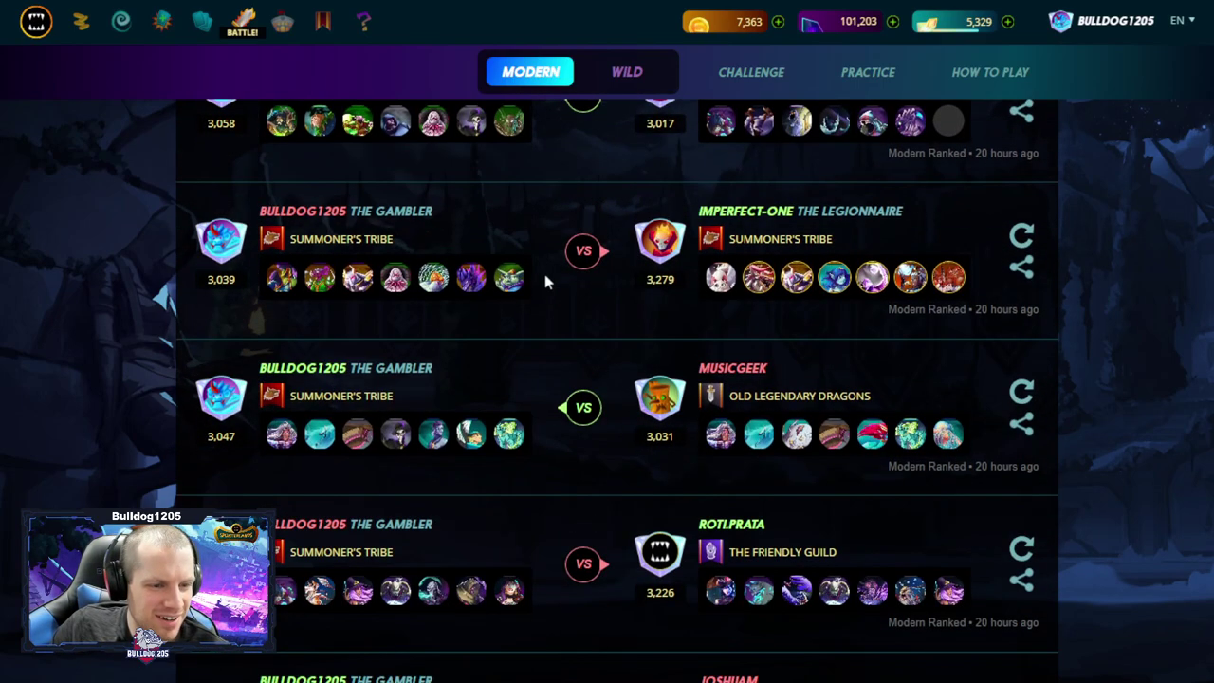
{"action": "mouse_move", "coordinate": [558, 326]}
{"action": "scroll", "coordinate": [558, 323], "scroll_direction": "up", "scroll_amount": 17}
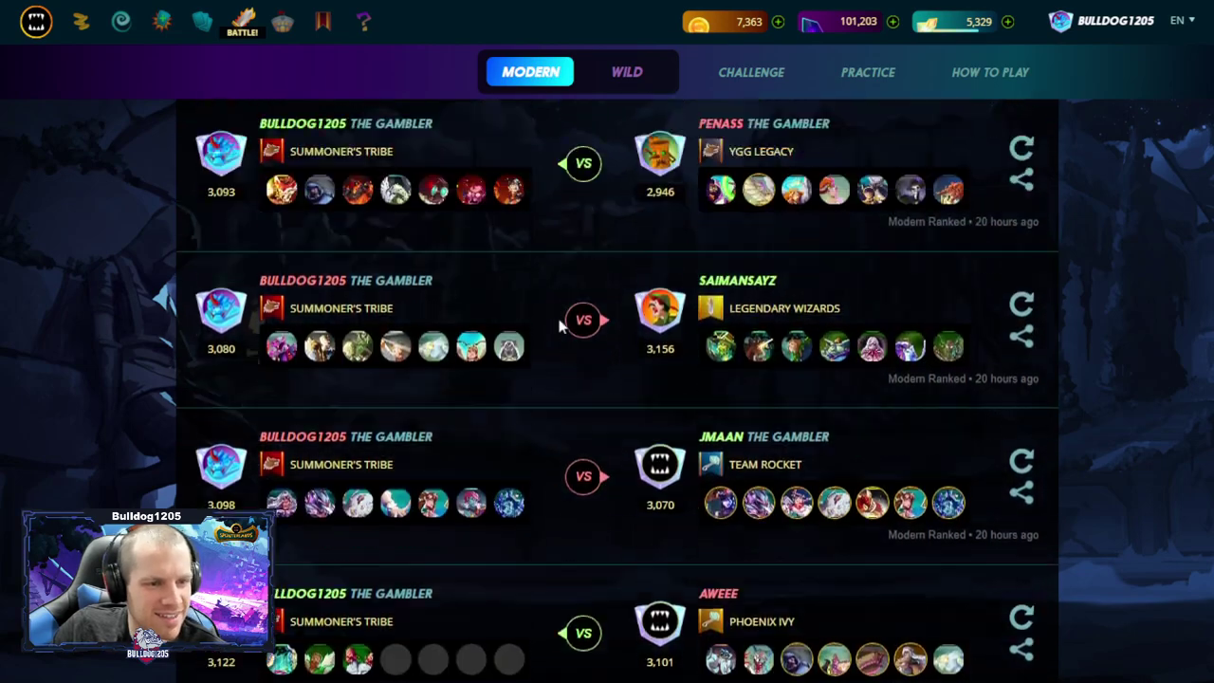
{"action": "scroll", "coordinate": [562, 323], "scroll_direction": "up", "scroll_amount": 8}
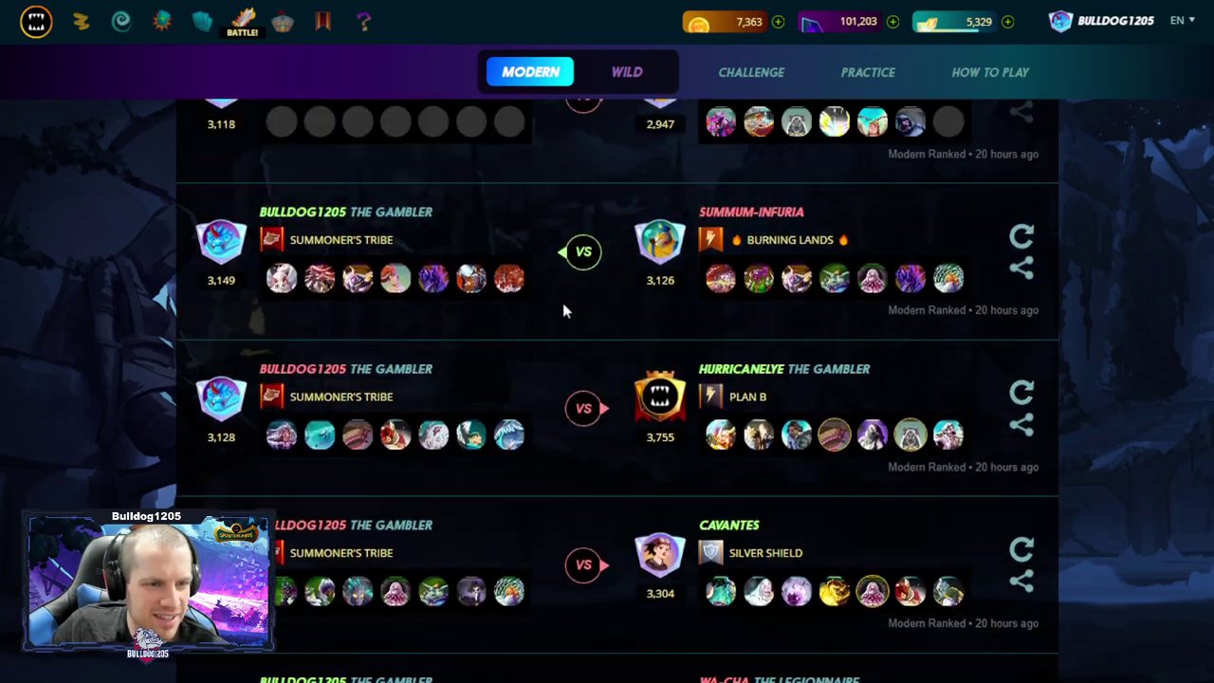